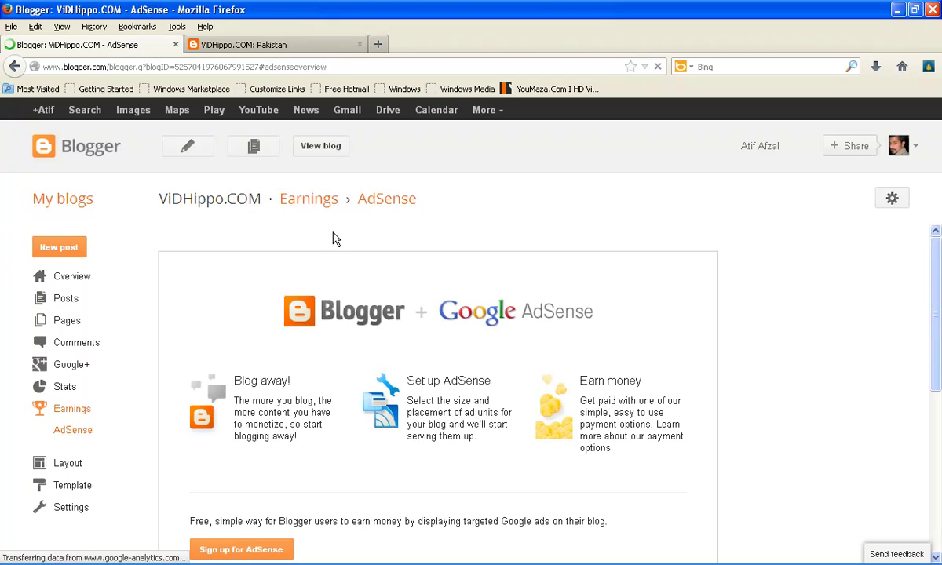
- Open the blog's Google+ settings and toggle Prompt to share after posting off and back on
{"action": "scroll", "coordinate": [334, 248], "scroll_direction": "down", "scroll_amount": 1}
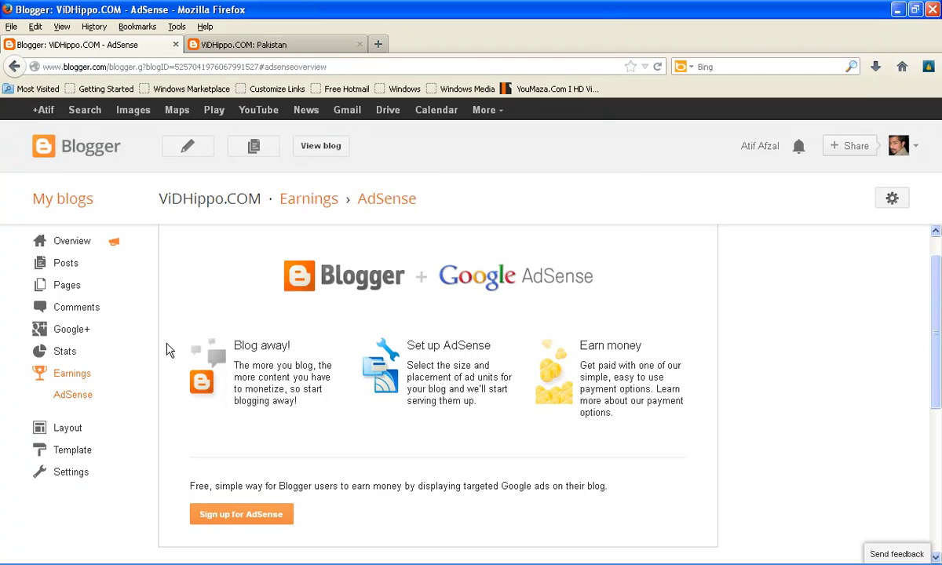
{"action": "left_click", "coordinate": [79, 334]}
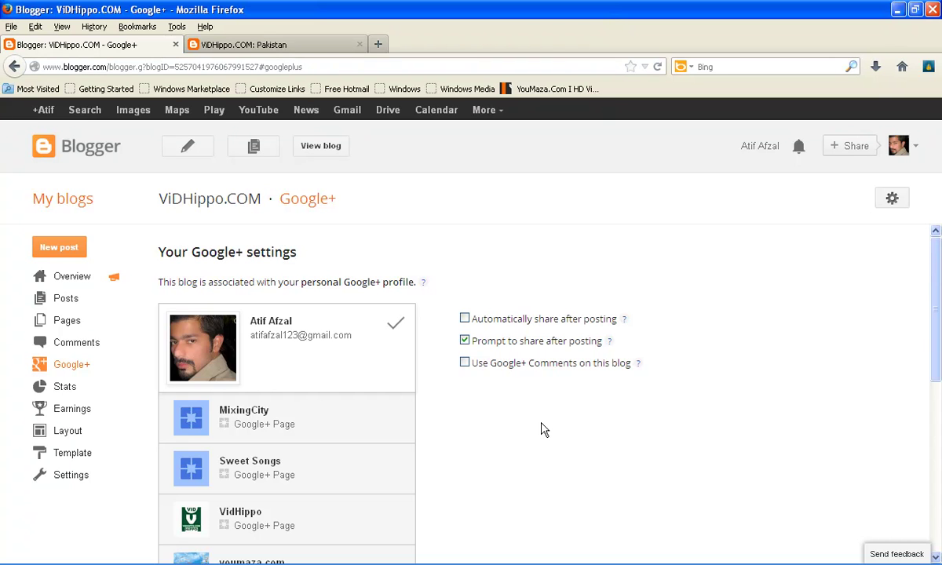
{"action": "scroll", "coordinate": [544, 430], "scroll_direction": "down", "scroll_amount": 1}
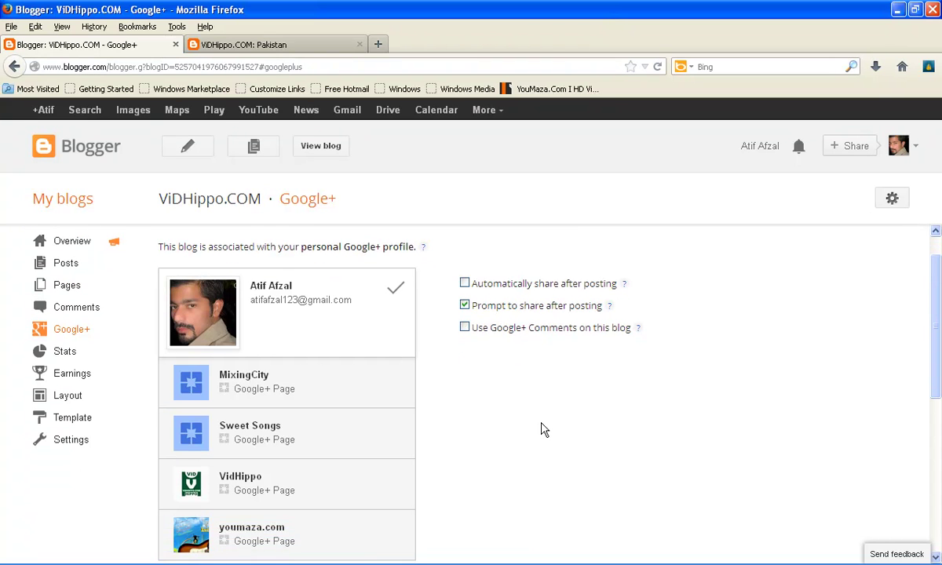
{"action": "scroll", "coordinate": [544, 429], "scroll_direction": "up", "scroll_amount": 1}
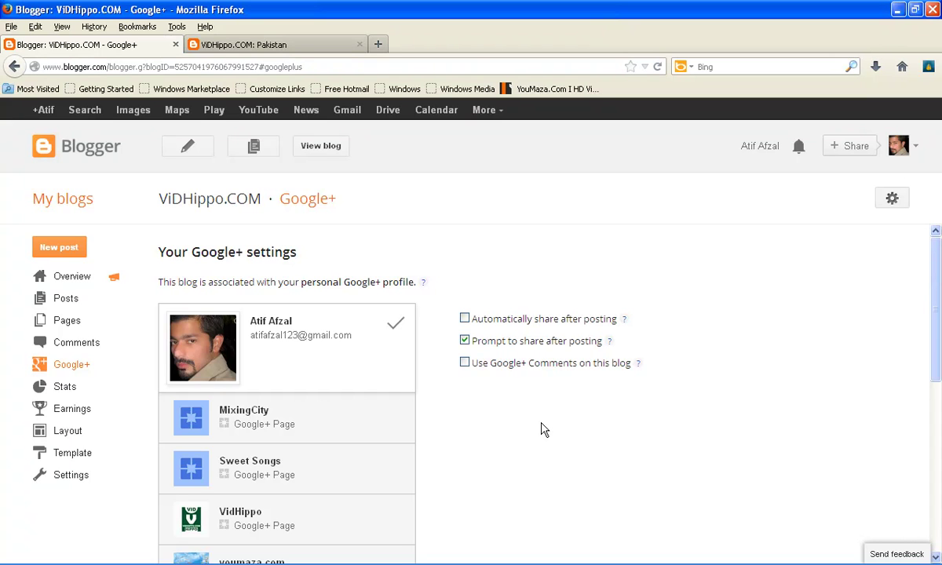
{"action": "left_click", "coordinate": [464, 342]}
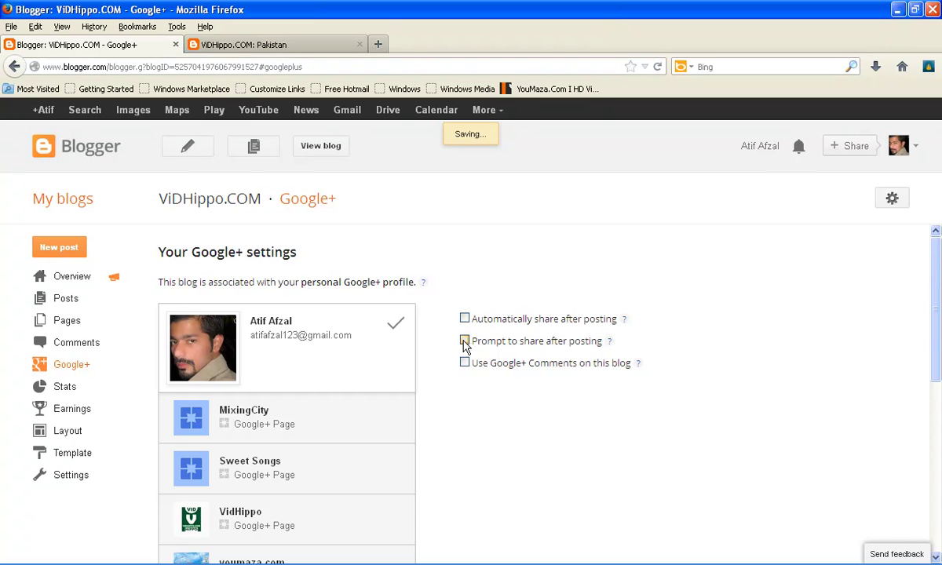
{"action": "left_click", "coordinate": [465, 342]}
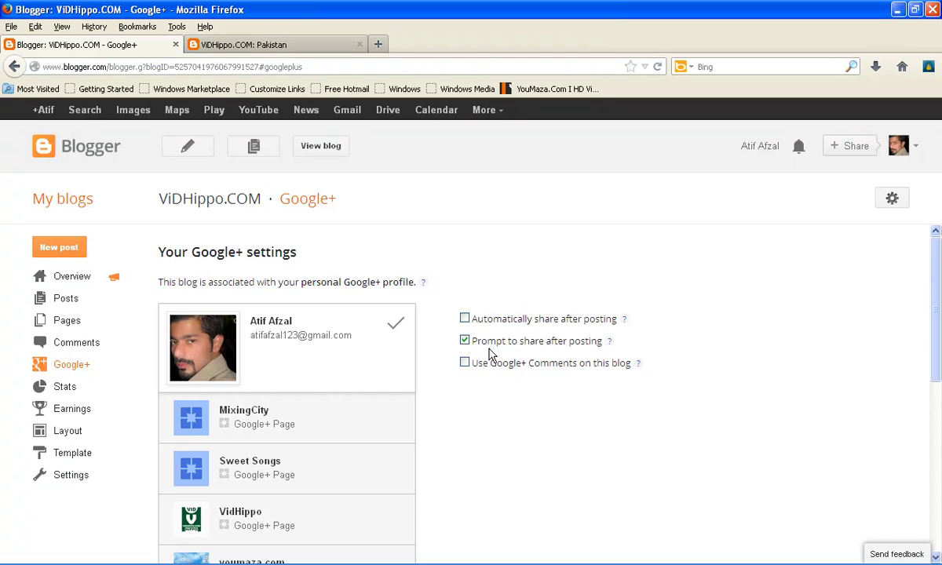
- Associate the blog with the VidHippo Google+ page instead of the personal profile
{"action": "scroll", "coordinate": [522, 451], "scroll_direction": "down", "scroll_amount": 1}
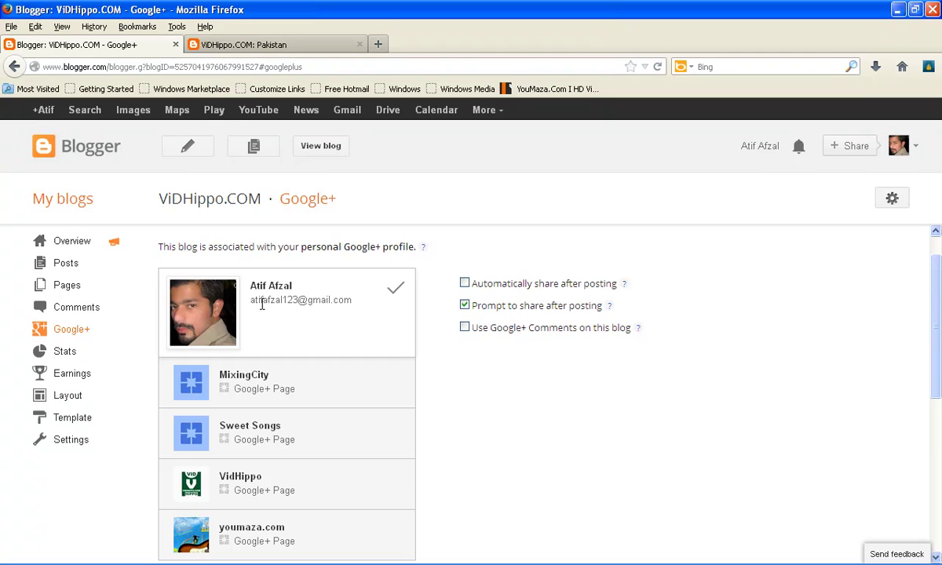
{"action": "mouse_move", "coordinate": [251, 301]}
{"action": "left_mouse_down"}
{"action": "mouse_move", "coordinate": [355, 306]}
{"action": "mouse_move", "coordinate": [261, 309]}
{"action": "left_mouse_up"}
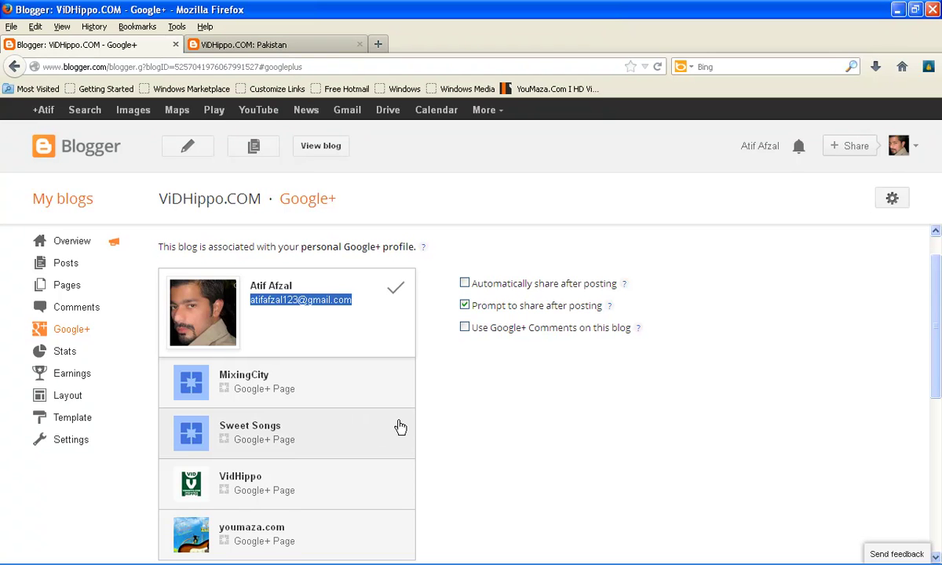
{"action": "scroll", "coordinate": [392, 393], "scroll_direction": "down", "scroll_amount": 1}
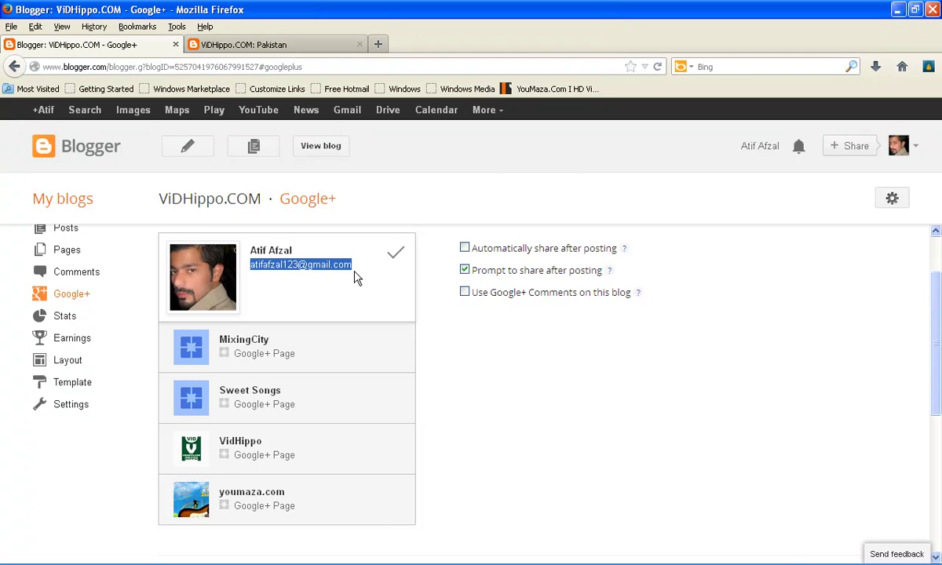
{"action": "left_click", "coordinate": [397, 455]}
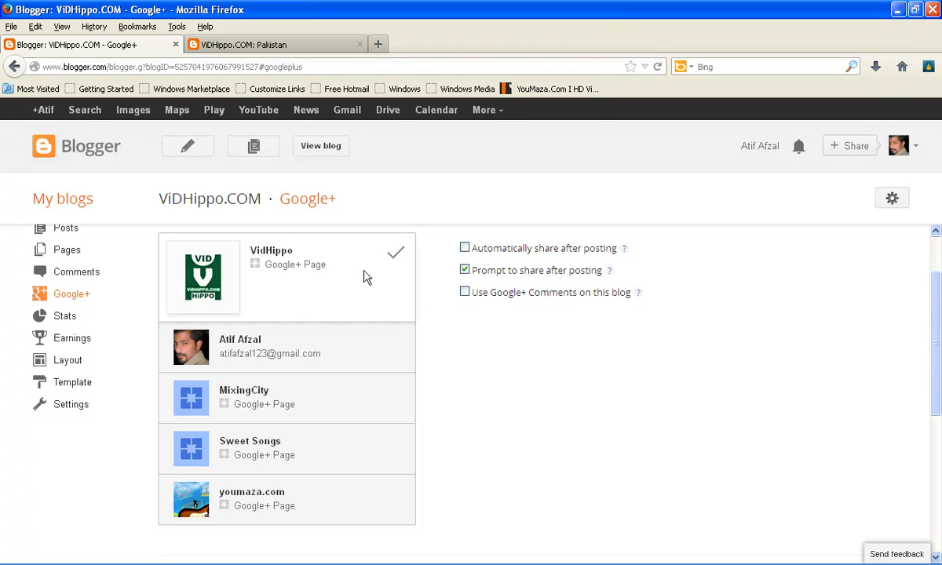
- Start a new blog post in a separate browser tab and title it "Google plus"
{"action": "right_click", "coordinate": [199, 155]}
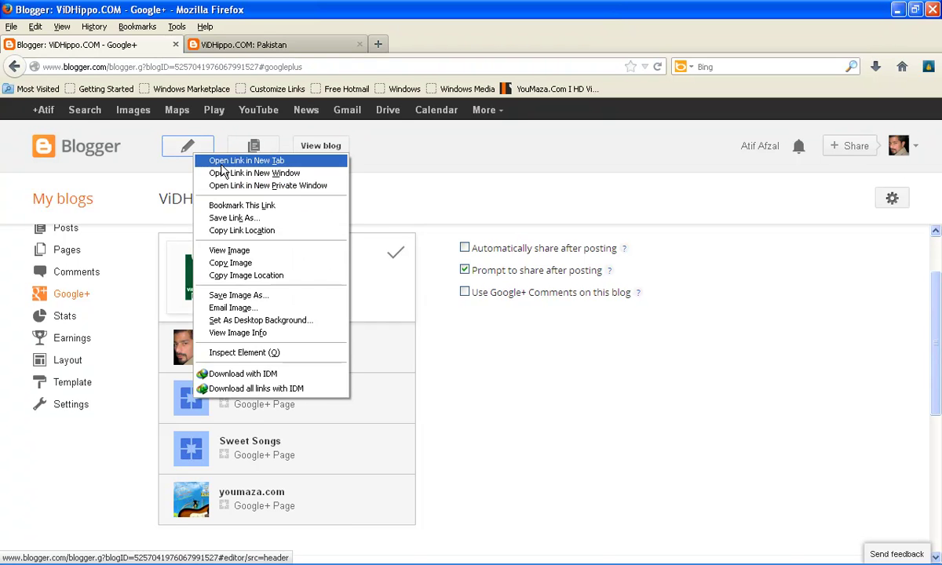
{"action": "left_click", "coordinate": [227, 161]}
{"action": "left_click", "coordinate": [235, 48]}
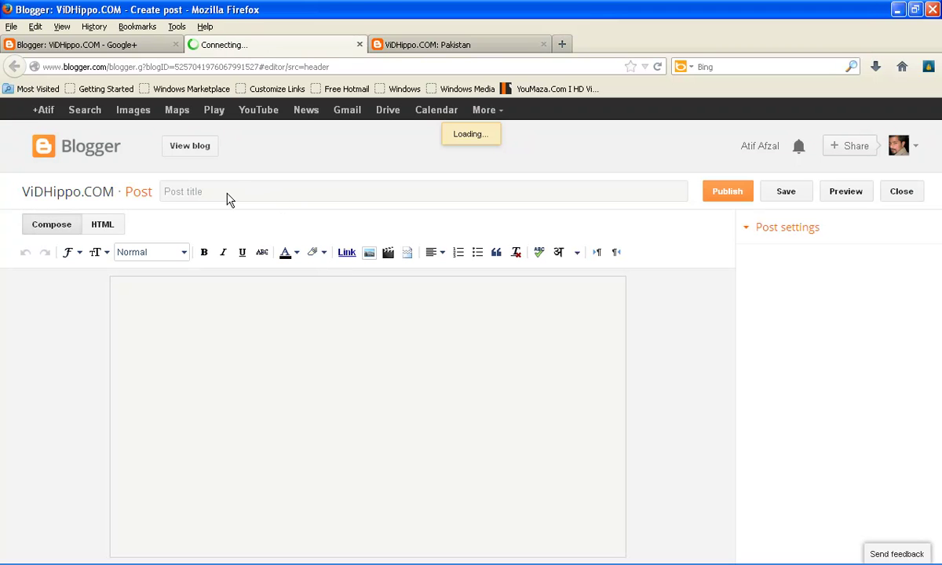
{"action": "type", "text": "Google Plus"}
{"action": "key", "text": "BackSpace"}
{"action": "key", "text": "BackSpace"}
{"action": "key", "text": "BackSpace"}
{"action": "key", "text": "BackSpace"}
{"action": "type", "text": "plus"}
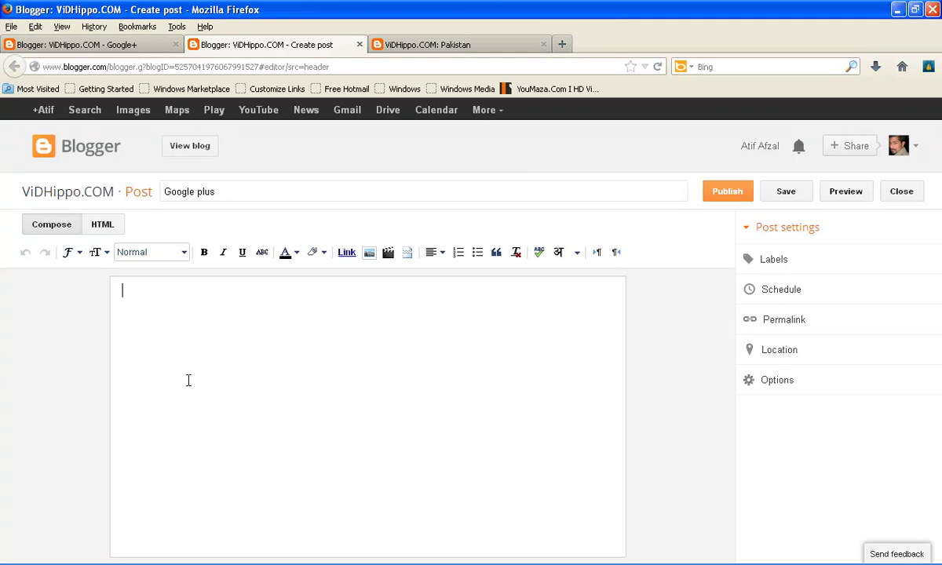
- Enter "dsfvdsfdsfg" as the post body, publish the post and dismiss the Share on Google+ dialog without sharing
{"action": "left_click", "coordinate": [189, 380]}
{"action": "type", "text": "dsfvdsfdsfg"}
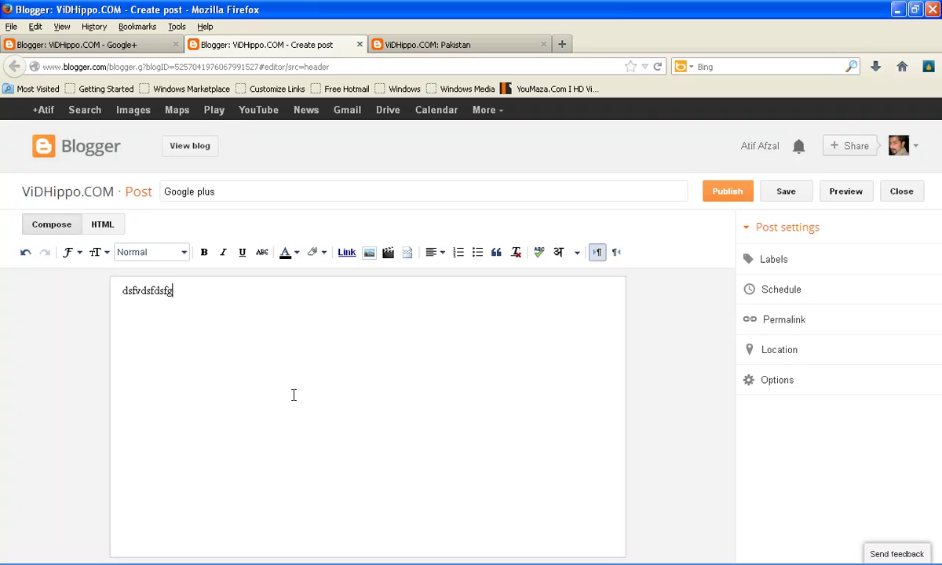
{"action": "left_click", "coordinate": [727, 195]}
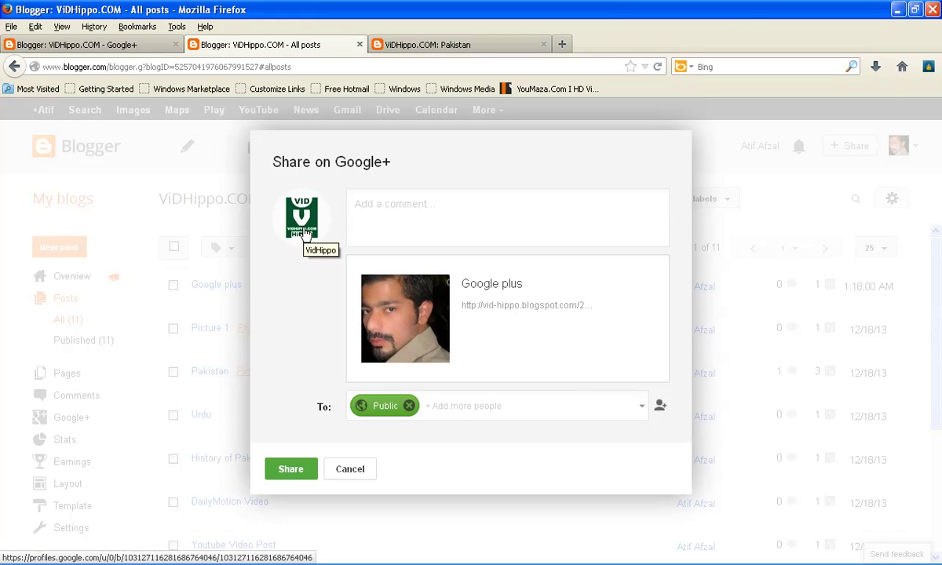
{"action": "left_click", "coordinate": [353, 471]}
- Return to the blog's Google+ settings and turn off Prompt to share after posting
{"action": "left_click", "coordinate": [386, 48]}
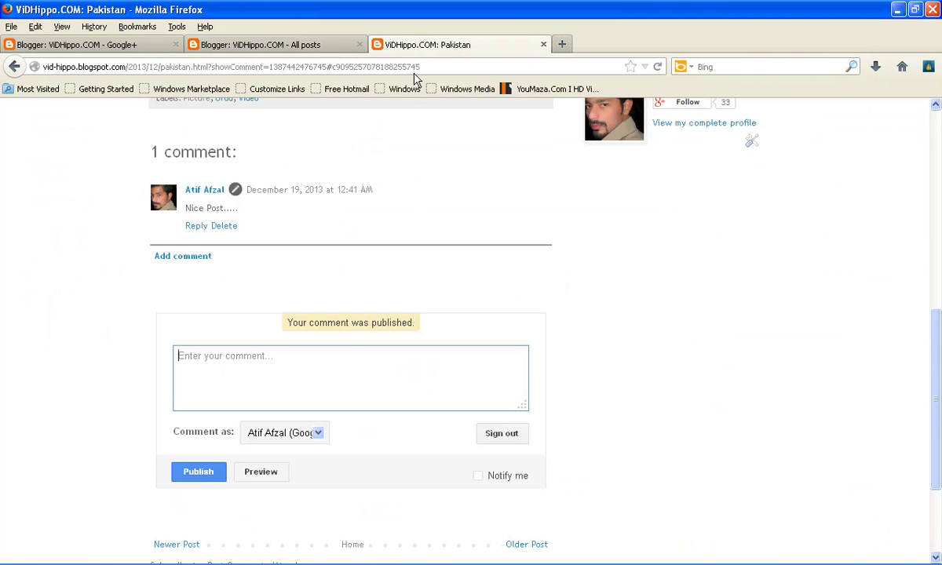
{"action": "left_click", "coordinate": [88, 44]}
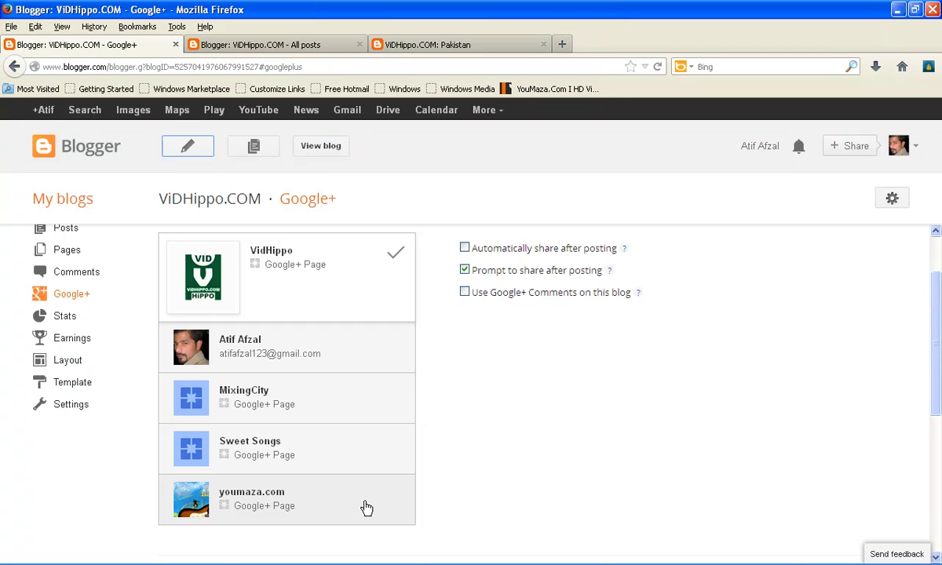
{"action": "left_click", "coordinate": [464, 271]}
{"action": "left_click", "coordinate": [464, 271]}
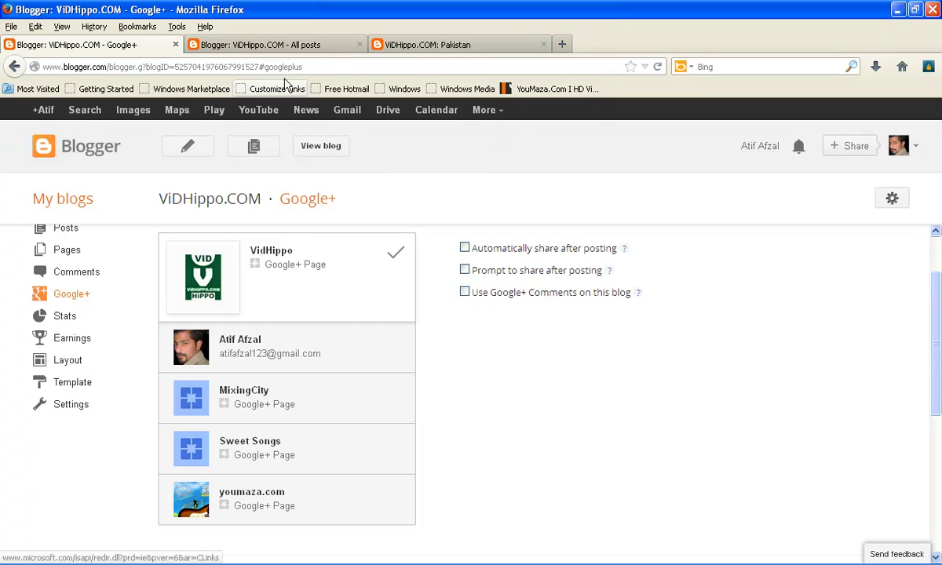
- Create and publish another post titled "Share" with the body text "sdfdsfsdf", closing the tab that shows the Pakistan post
{"action": "left_click", "coordinate": [283, 47]}
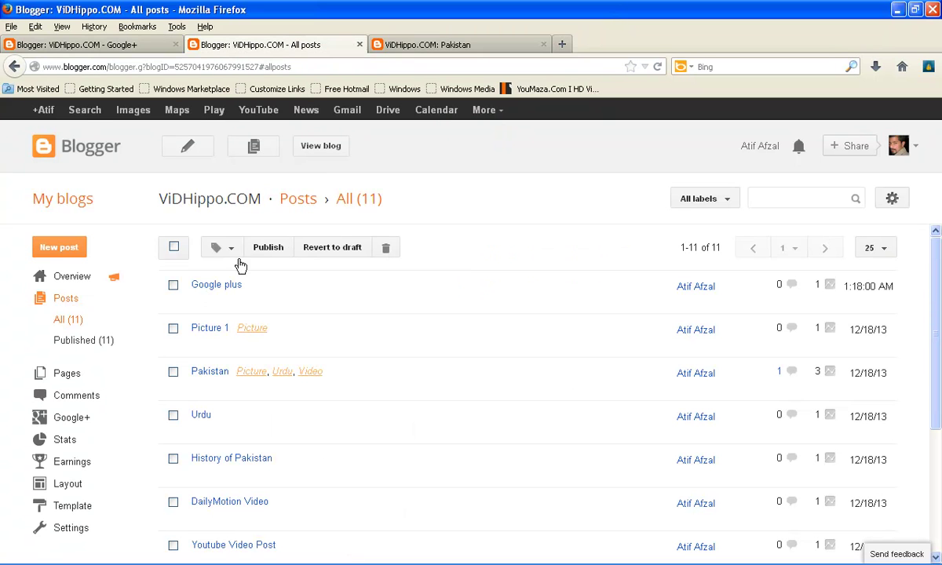
{"action": "left_click", "coordinate": [187, 151]}
{"action": "left_click", "coordinate": [543, 45]}
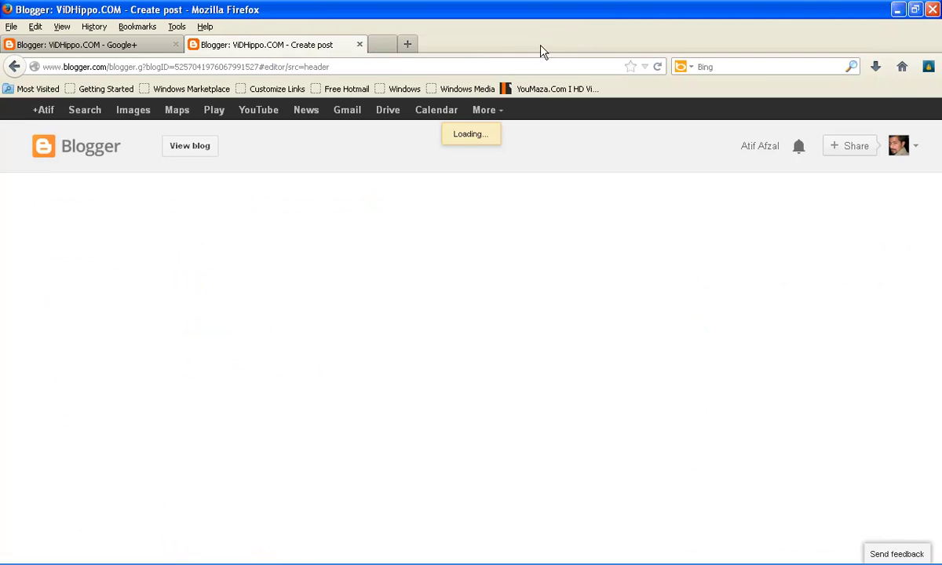
{"action": "left_click", "coordinate": [238, 191]}
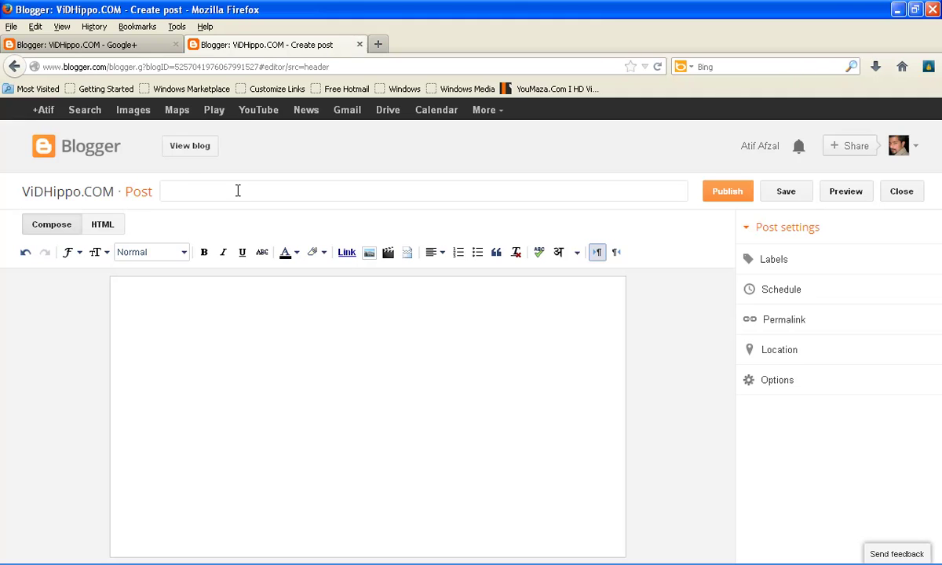
{"action": "type", "text": "Share"}
{"action": "left_click", "coordinate": [234, 377]}
{"action": "type", "text": "sdfdsfsdf"}
{"action": "left_click", "coordinate": [737, 195]}
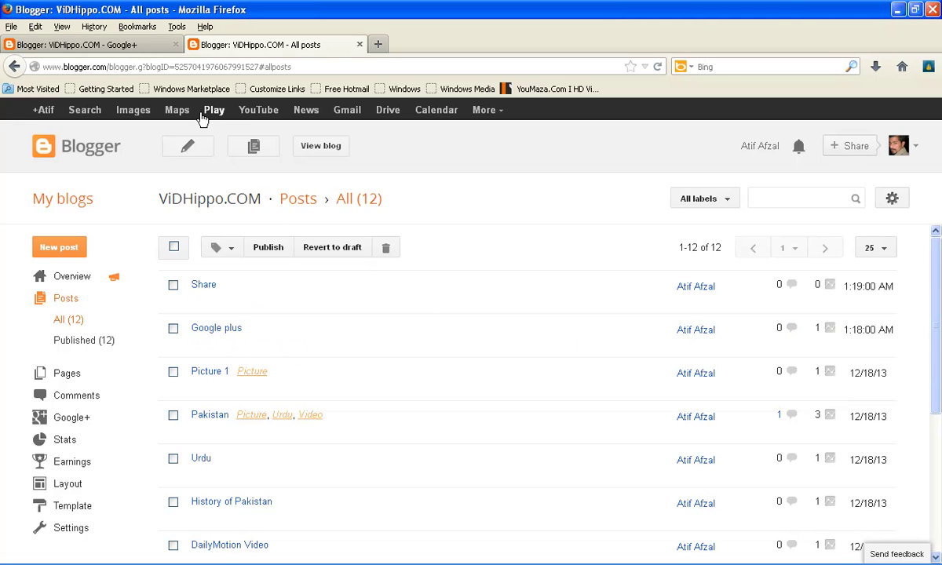
- In the Google+ settings, enable Automatically share after posting and associate the blog with the personal Google+ profile
{"action": "left_click", "coordinate": [141, 47]}
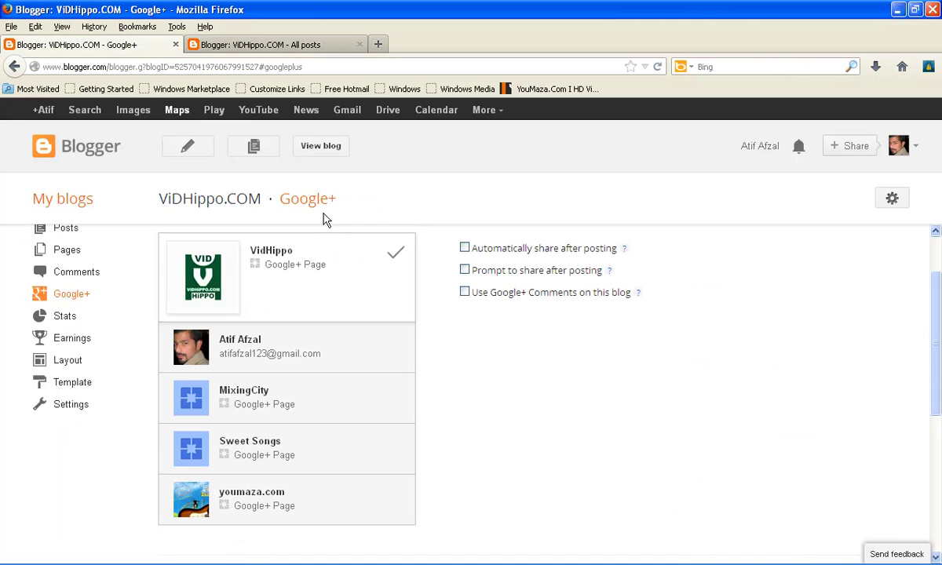
{"action": "left_click", "coordinate": [465, 270]}
{"action": "left_click", "coordinate": [464, 249]}
{"action": "left_click", "coordinate": [349, 347]}
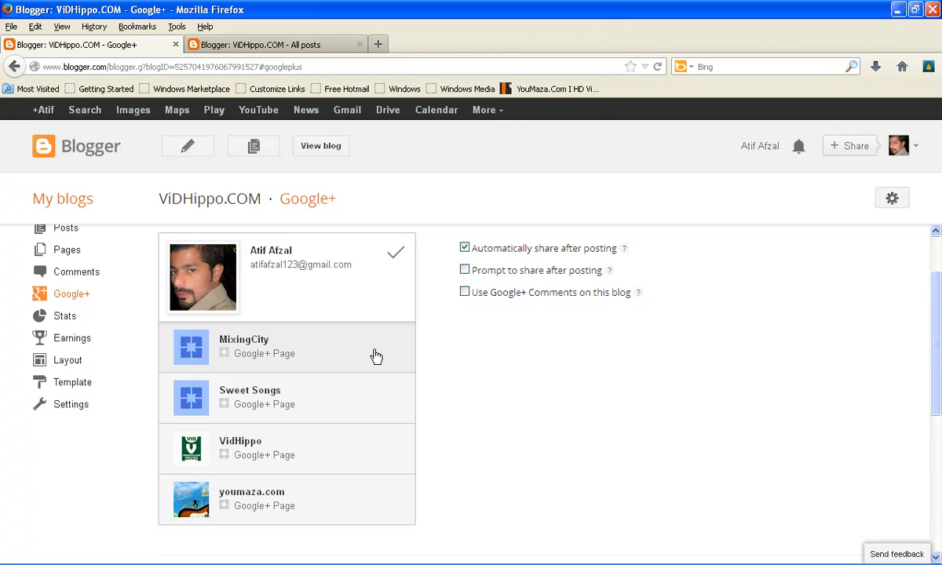
- Set the Google+ options so that only Prompt to share after posting is enabled, with automatic sharing and Google+ Comments off
{"action": "left_click", "coordinate": [465, 272]}
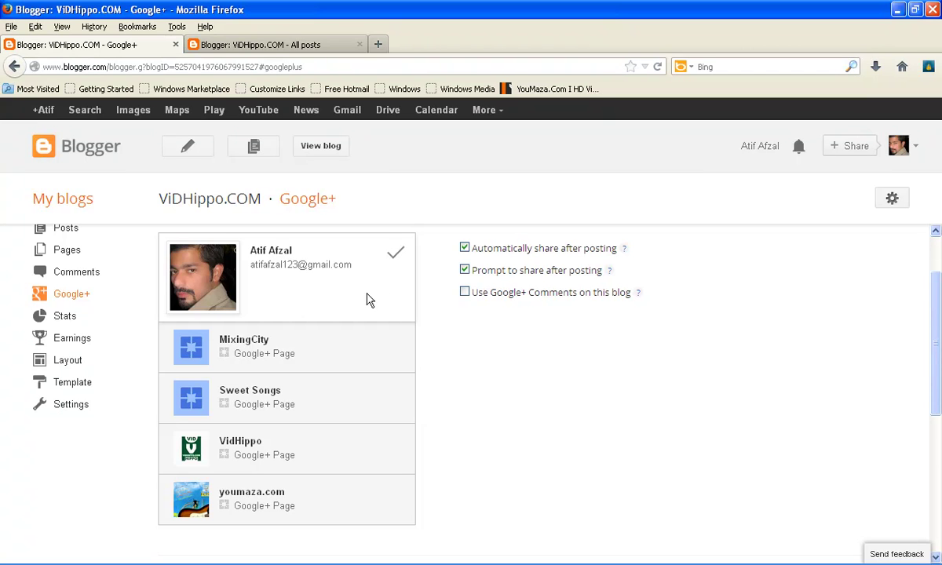
{"action": "left_click", "coordinate": [465, 293]}
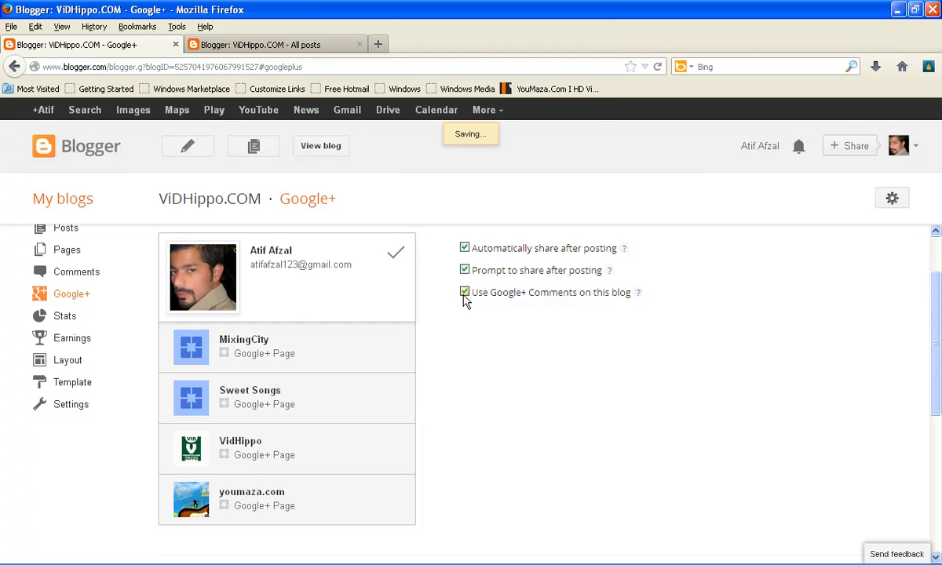
{"action": "left_click", "coordinate": [465, 293]}
{"action": "left_click", "coordinate": [465, 248]}
{"action": "scroll", "coordinate": [514, 325], "scroll_direction": "down", "scroll_amount": 3}
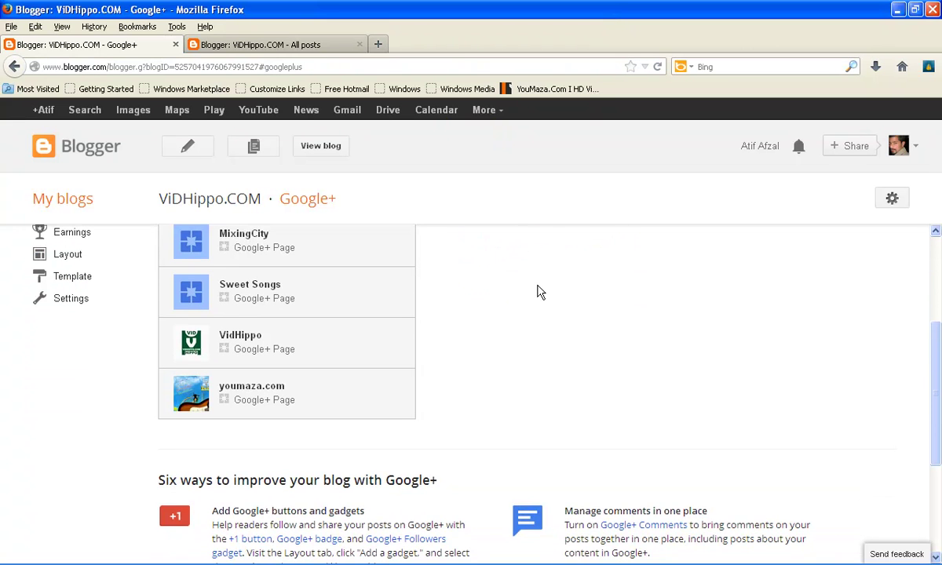
{"action": "scroll", "coordinate": [540, 292], "scroll_direction": "up", "scroll_amount": 4}
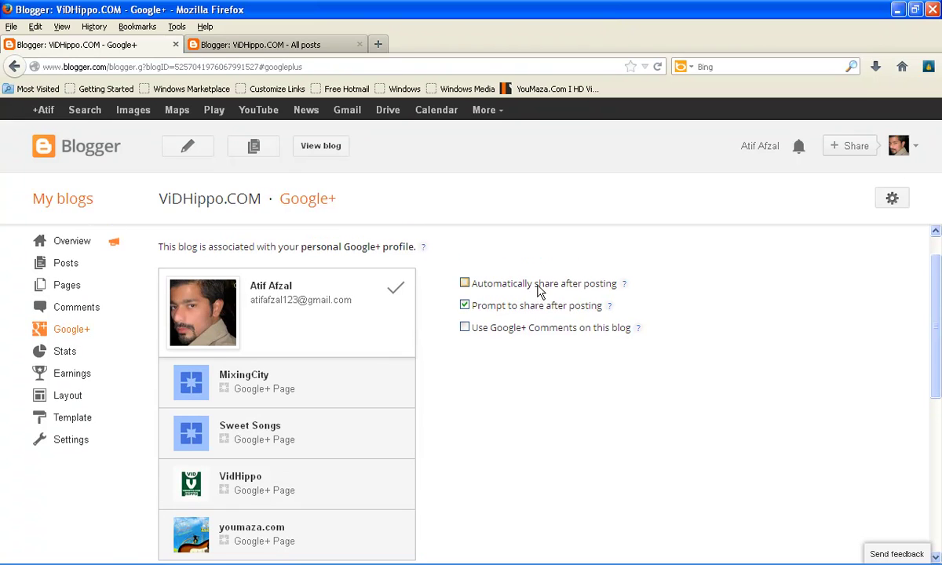